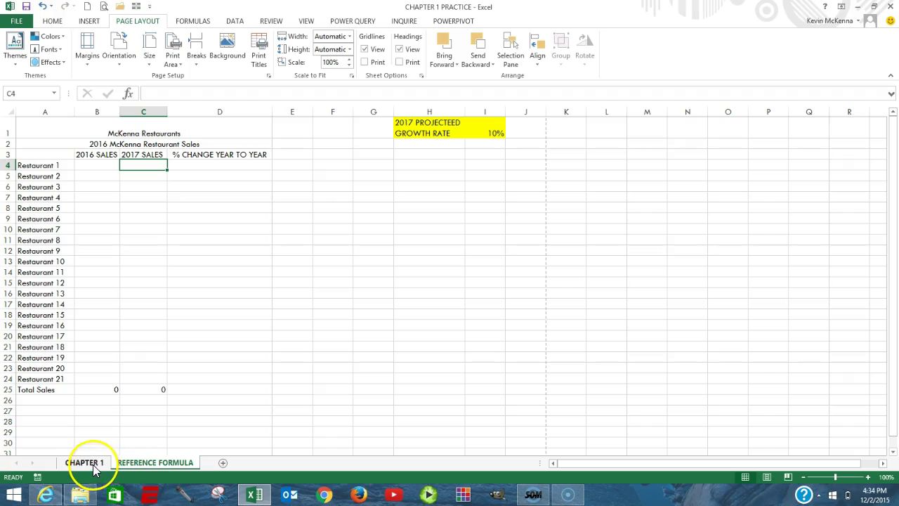
# Locate Restaurant 1's 400.00 total in CHAPTER 1 cell F4 and select B4 on REFERENCE FORMULA.
pyautogui.click(86, 464)
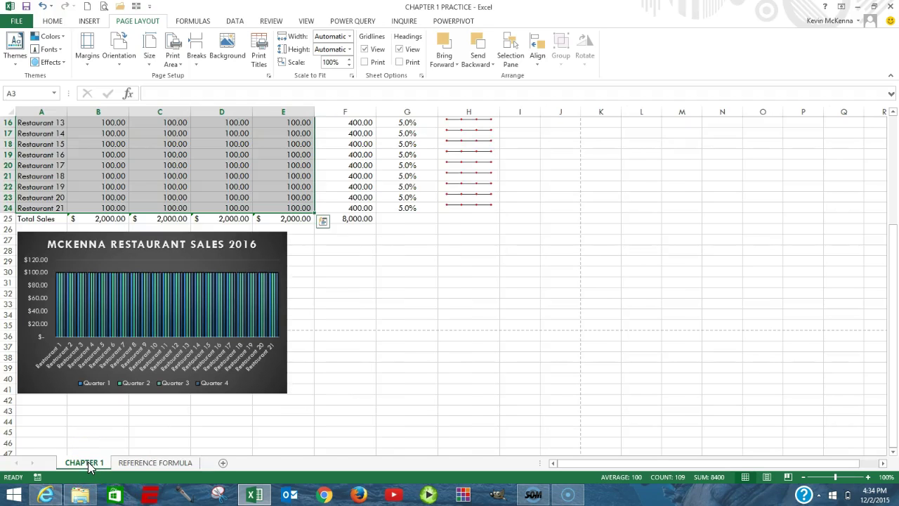
pyautogui.scroll(5, 422, 269)
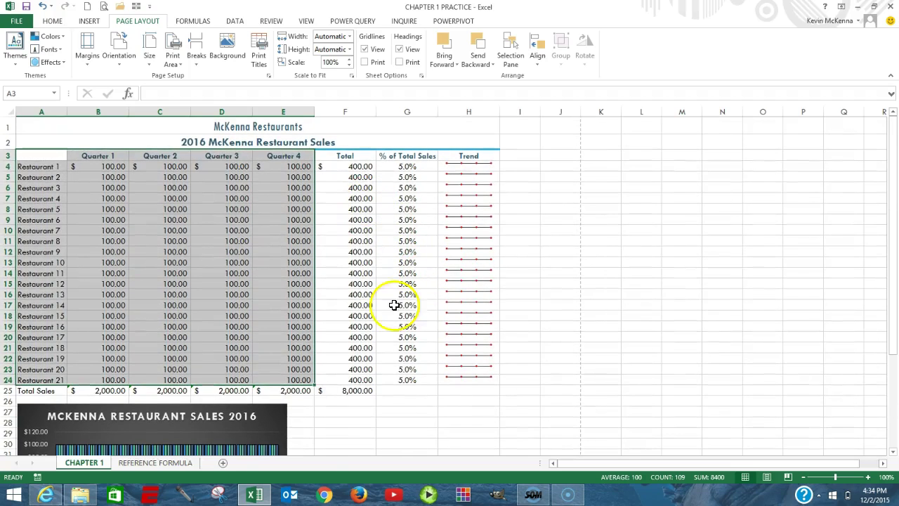
pyautogui.click(160, 463)
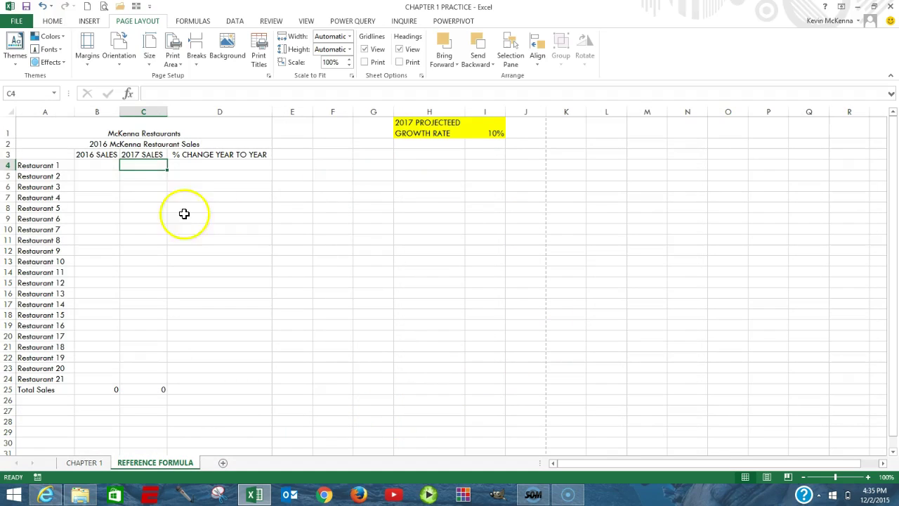
pyautogui.click(91, 168)
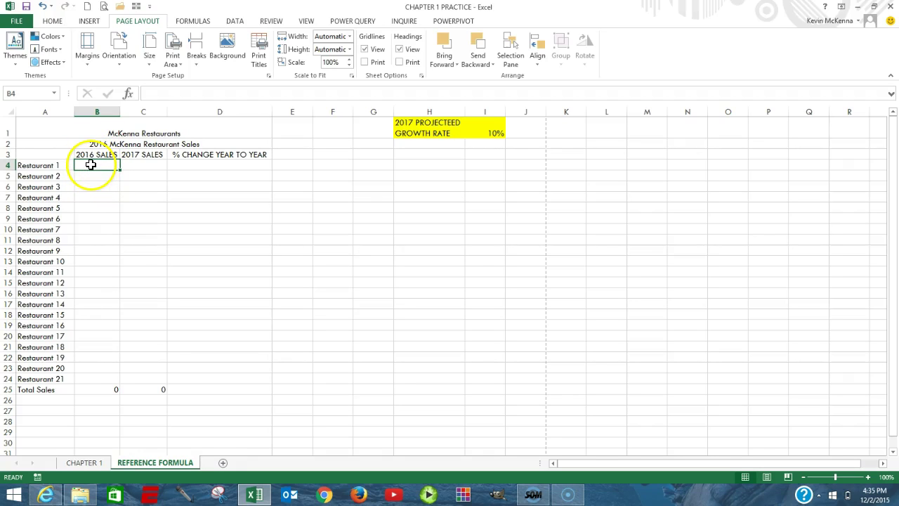
pyautogui.click(91, 463)
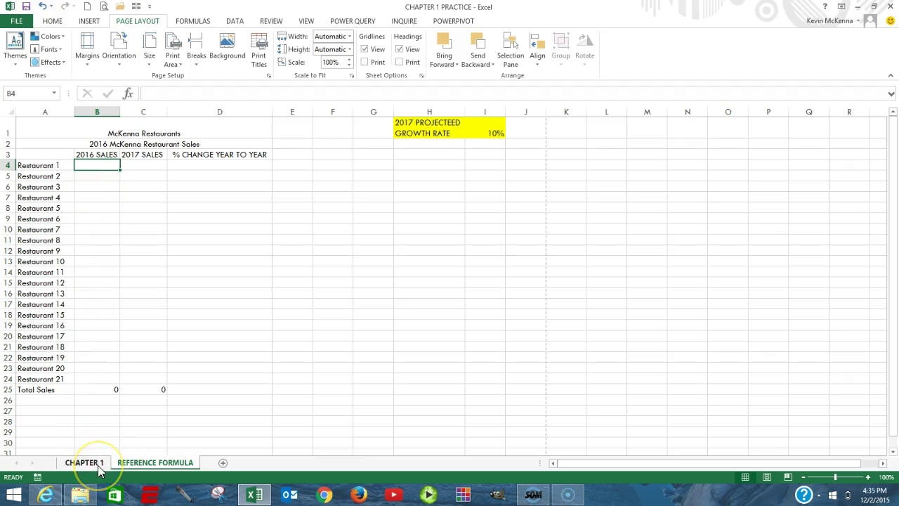
pyautogui.click(155, 463)
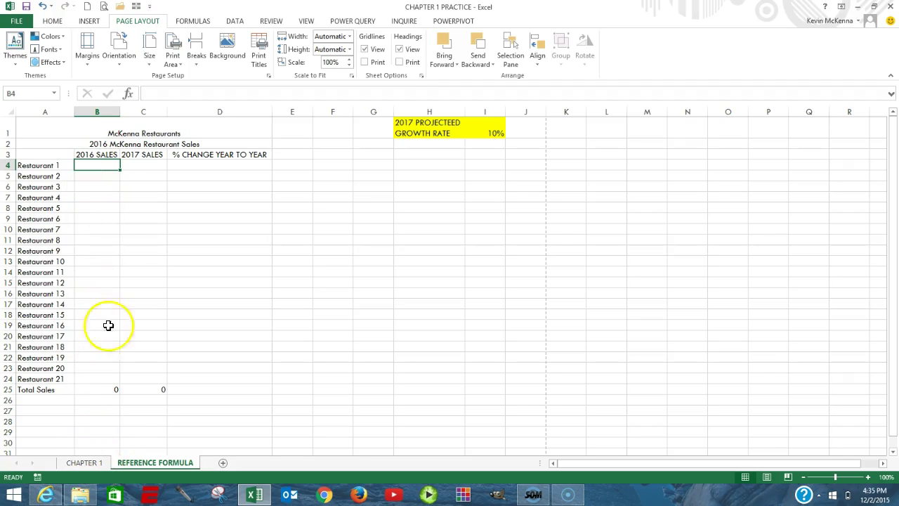
pyautogui.click(92, 172)
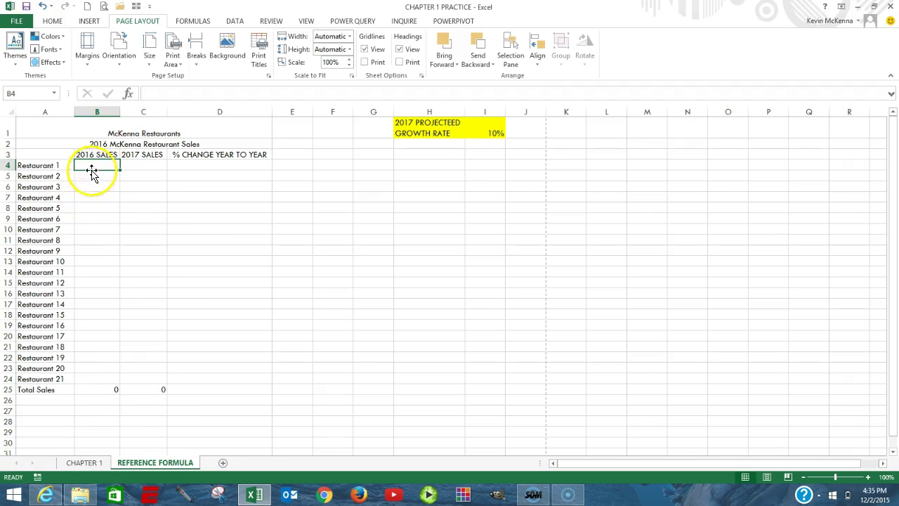
pyautogui.click(85, 462)
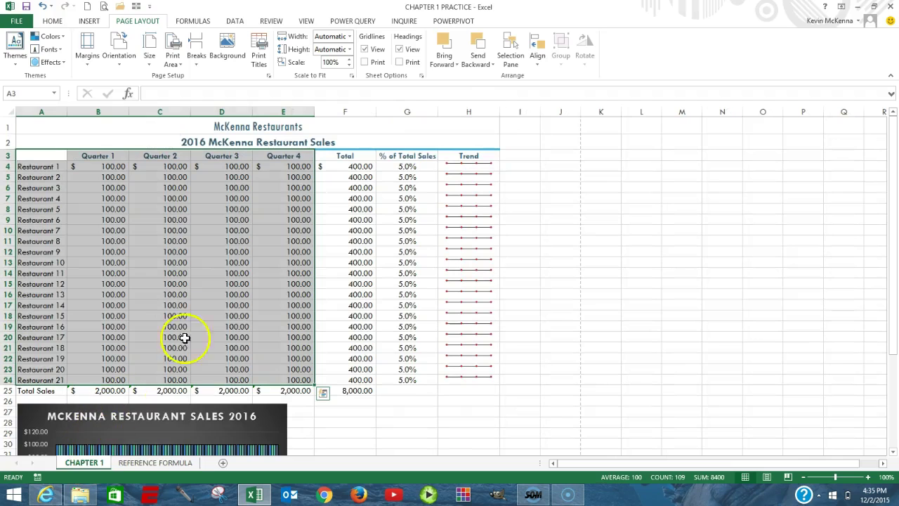
pyautogui.click(351, 166)
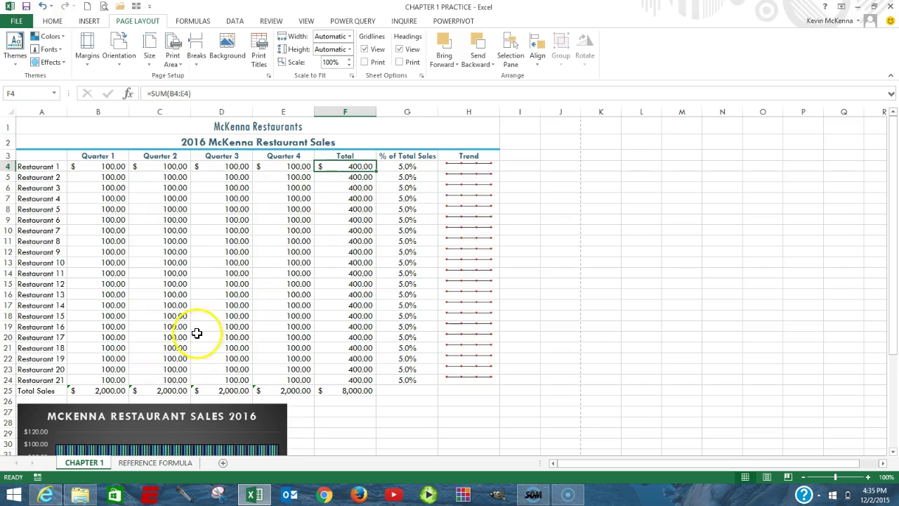
pyautogui.click(144, 463)
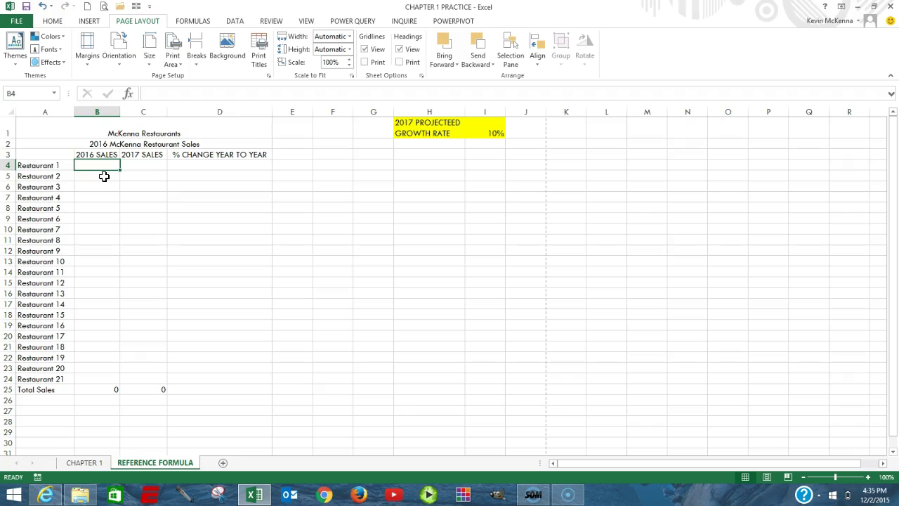
# Start B4's formula pointing to 'CHAPTER 1'!F4.
pyautogui.write('=')
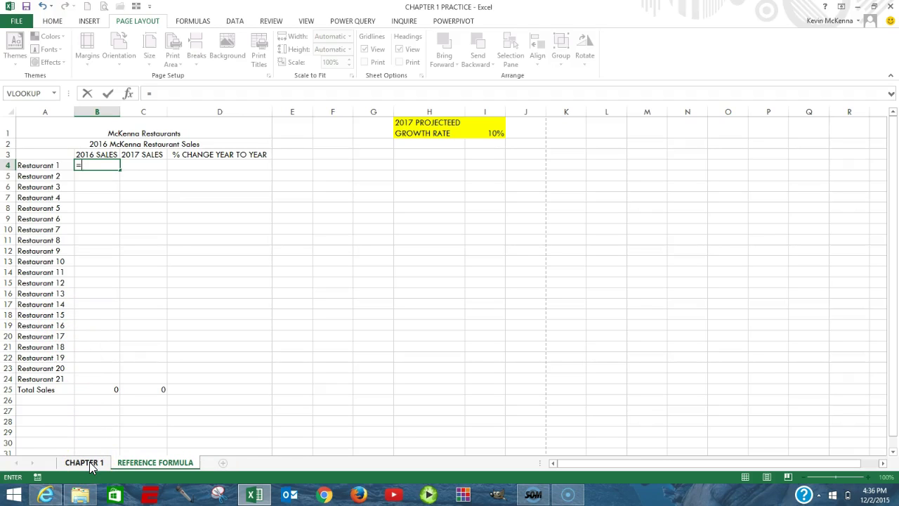
pyautogui.click(90, 461)
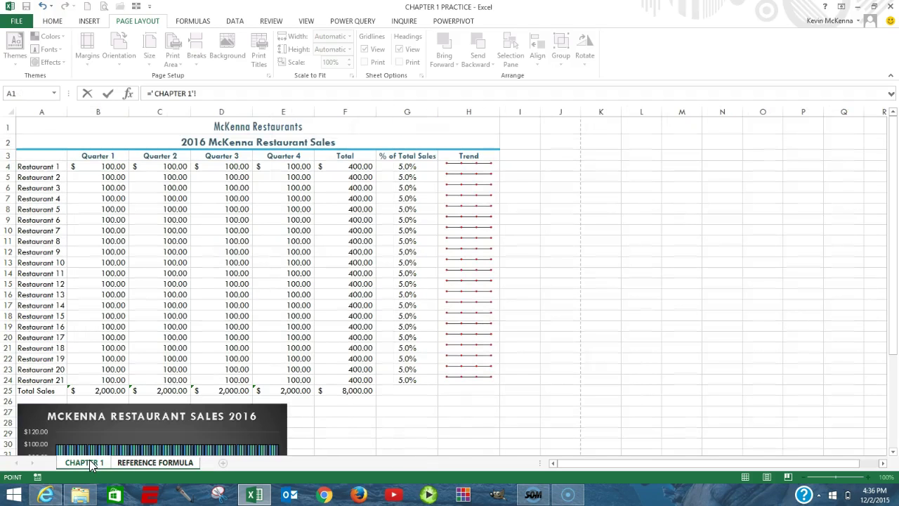
pyautogui.click(360, 167)
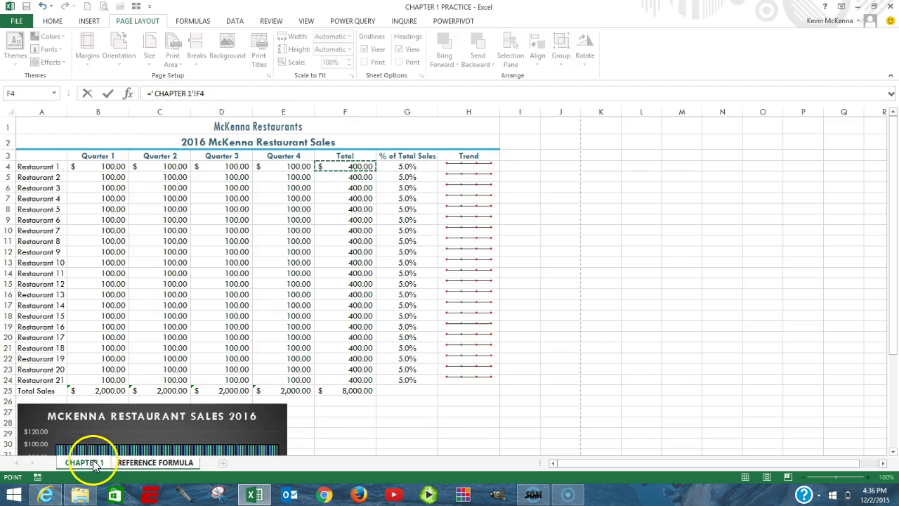
pyautogui.click(210, 93)
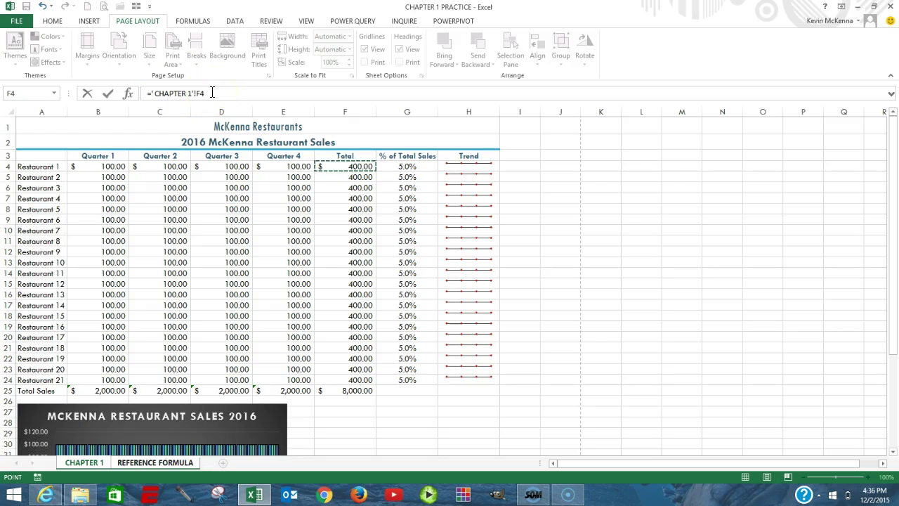
# Confirm ='CHAPTER 1'!F4 in B4 and fill it down to B24 for all 21 restaurants.
pyautogui.click(107, 94)
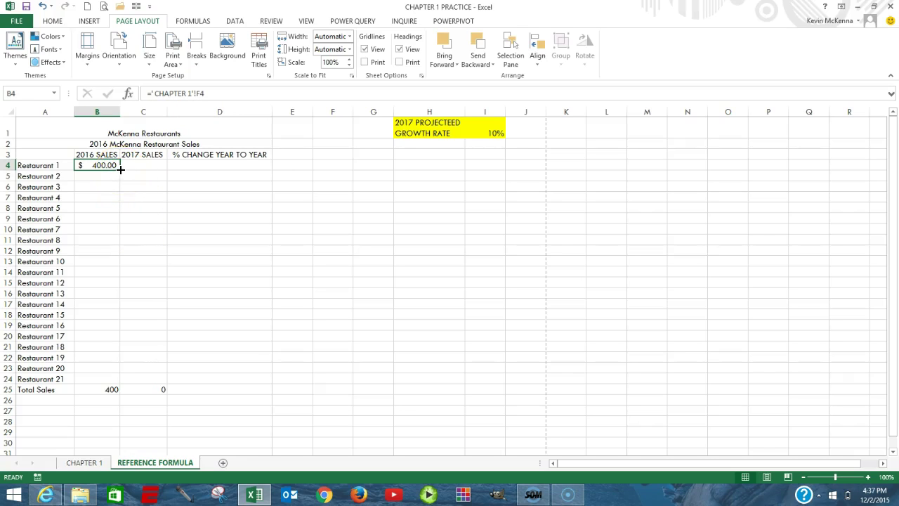
pyautogui.moveTo(120, 170); pyautogui.dragTo(103, 381)
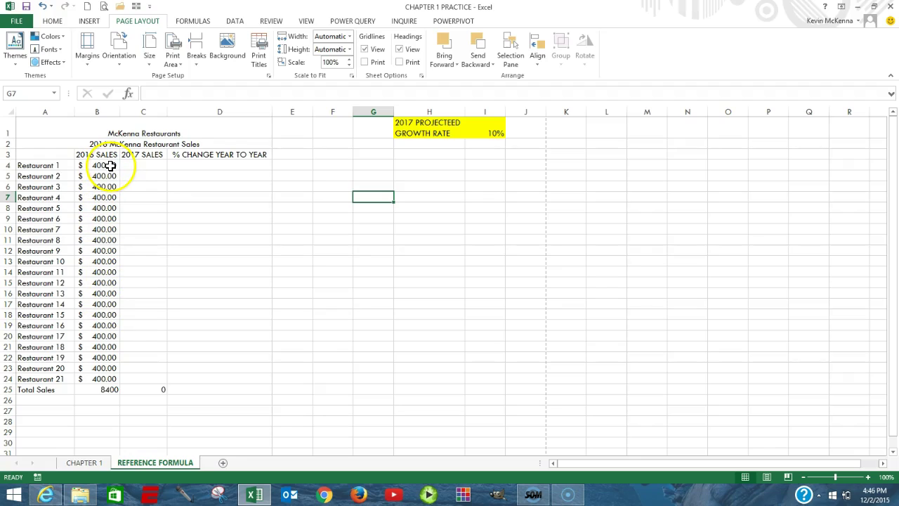
# Enter =B4*(1+$I$1) in C4 so Restaurant 1's 2017 sales show 440.
pyautogui.click(493, 132)
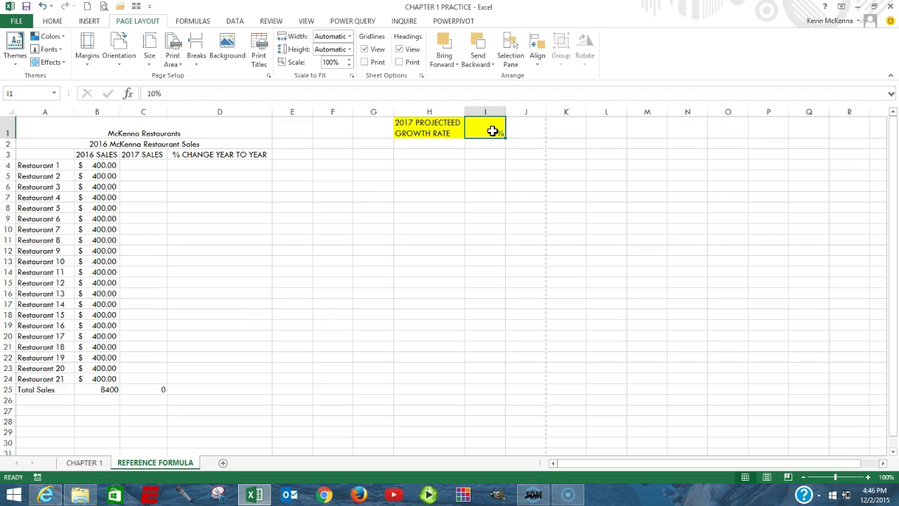
pyautogui.click(145, 165)
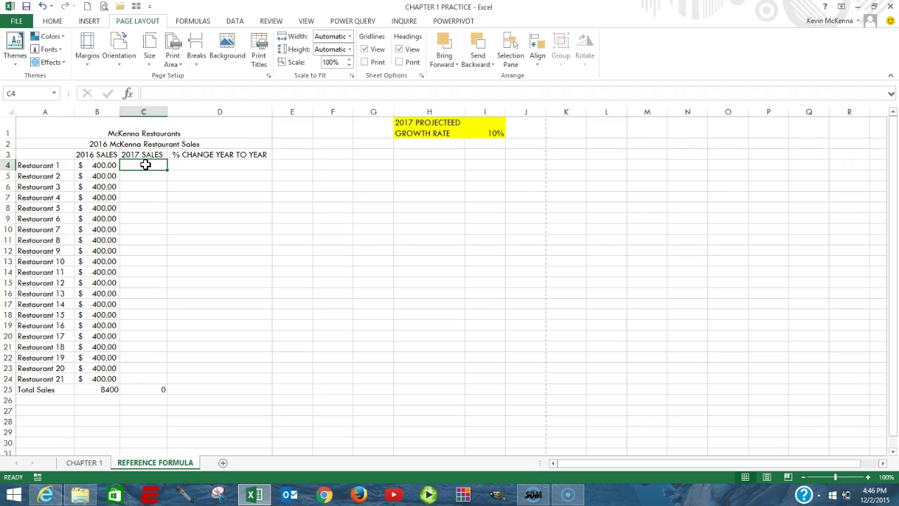
pyautogui.write('=')
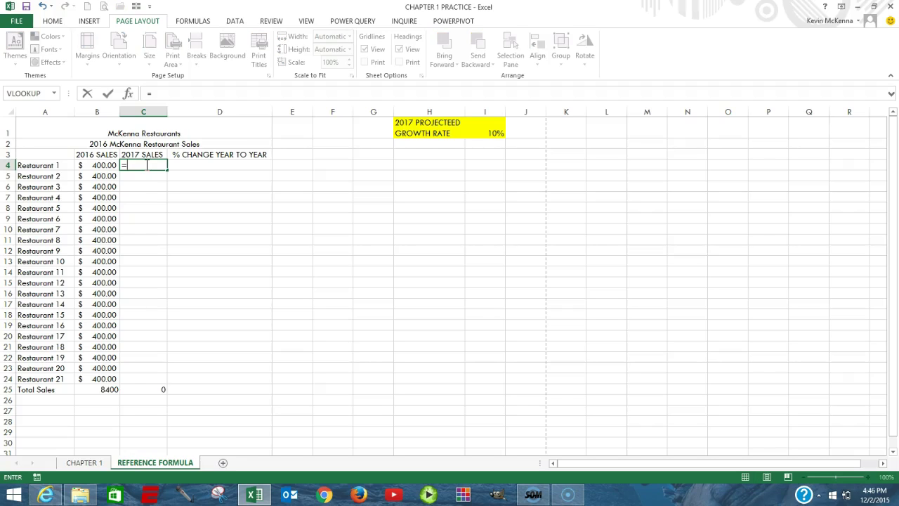
pyautogui.click(103, 165)
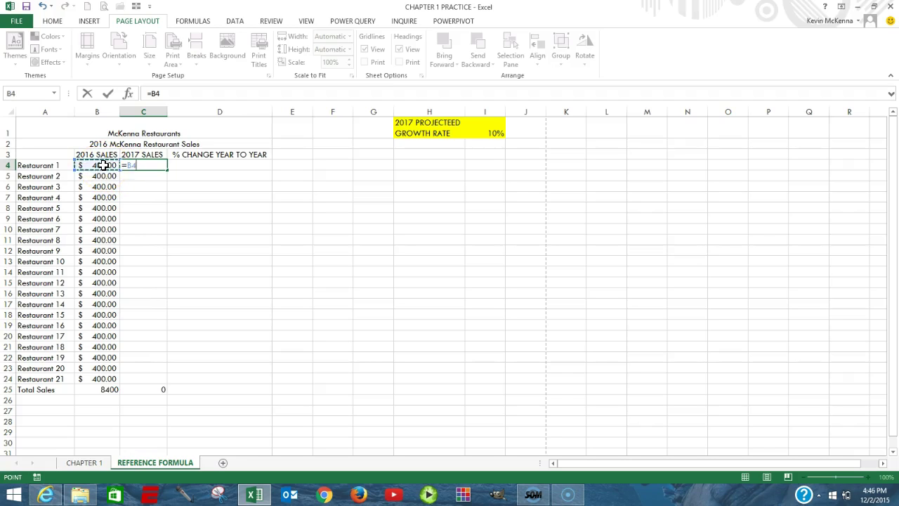
pyautogui.write('*(1+')
pyautogui.click(497, 131)
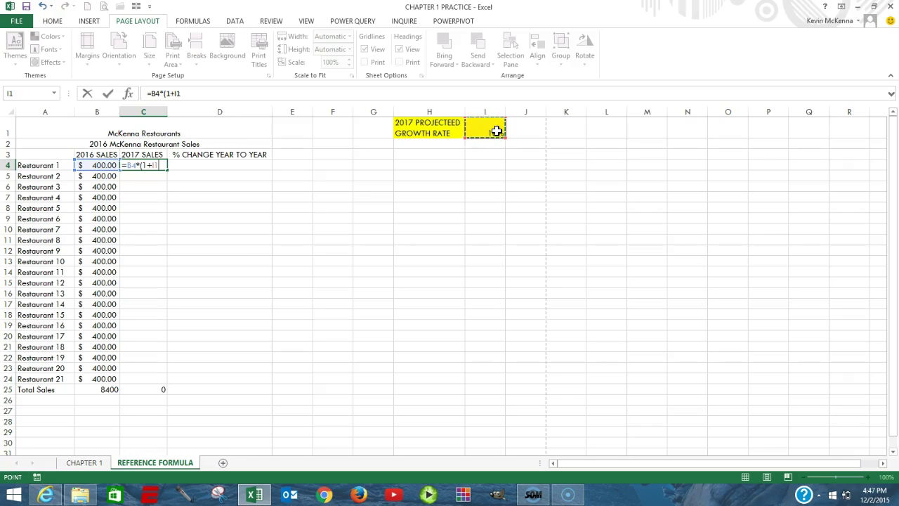
pyautogui.press('F4')
pyautogui.press('F2')
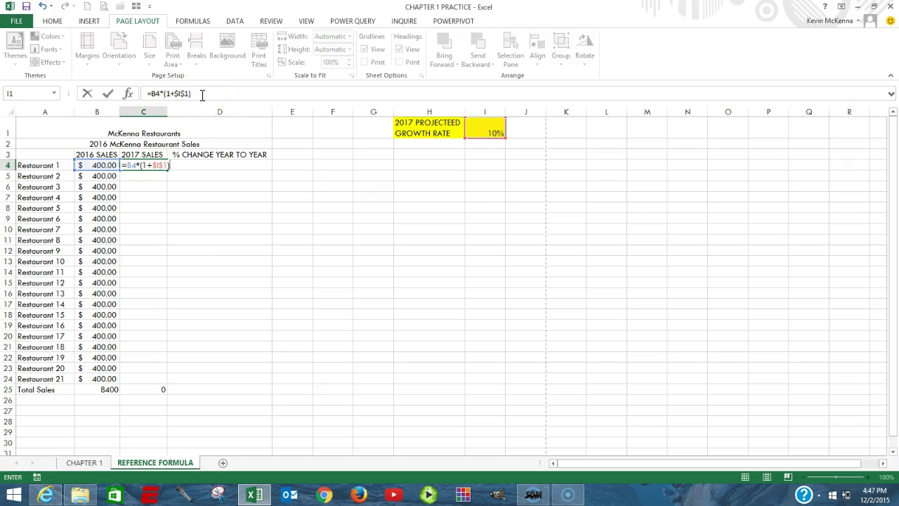
pyautogui.click(111, 96)
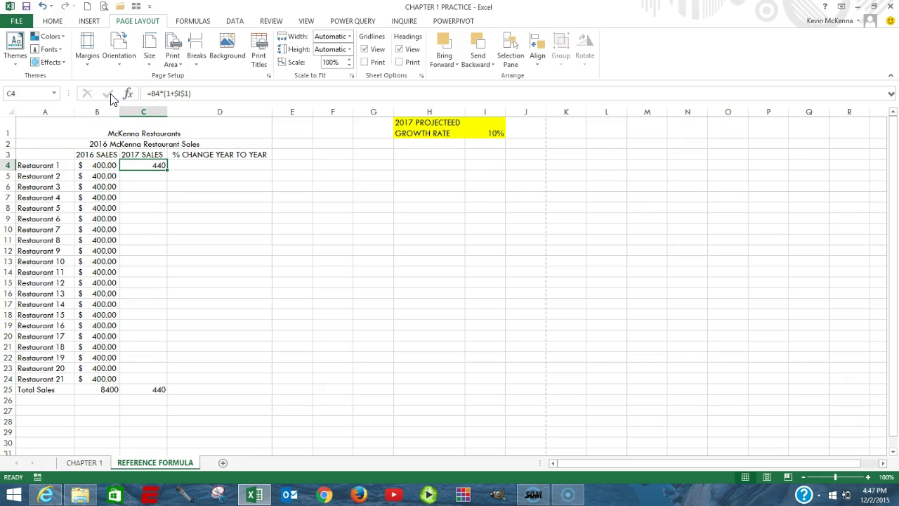
# Check C4's absolute-reference formula, then fill it down to C24 for a 9240 total.
pyautogui.click(152, 163)
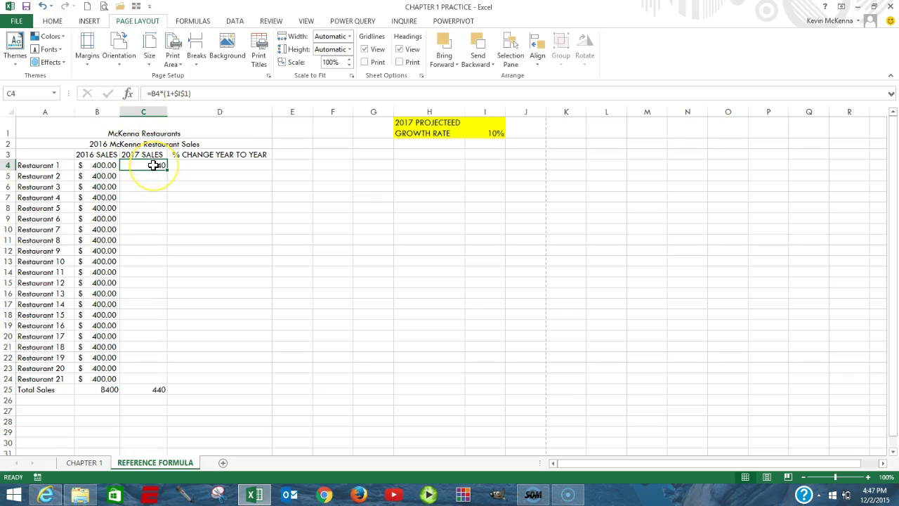
pyautogui.click(158, 166)
pyautogui.doubleClick(156, 166)
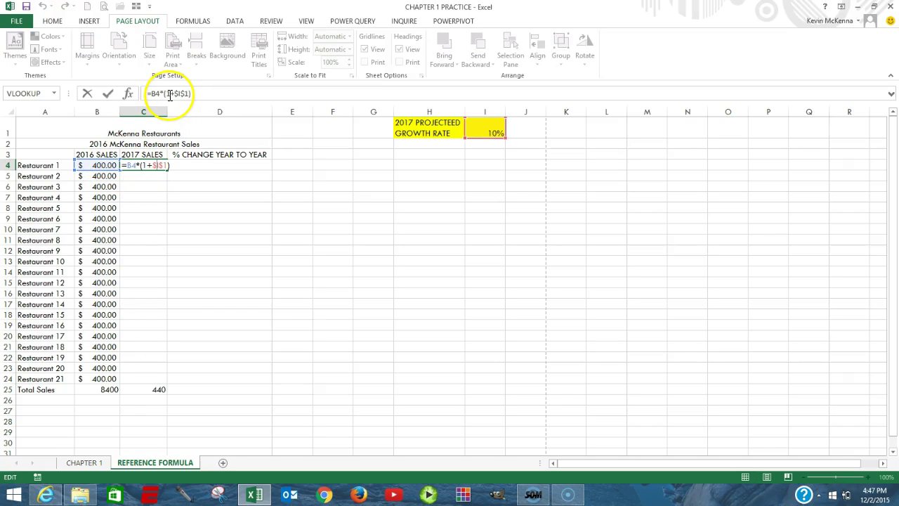
pyautogui.click(169, 93)
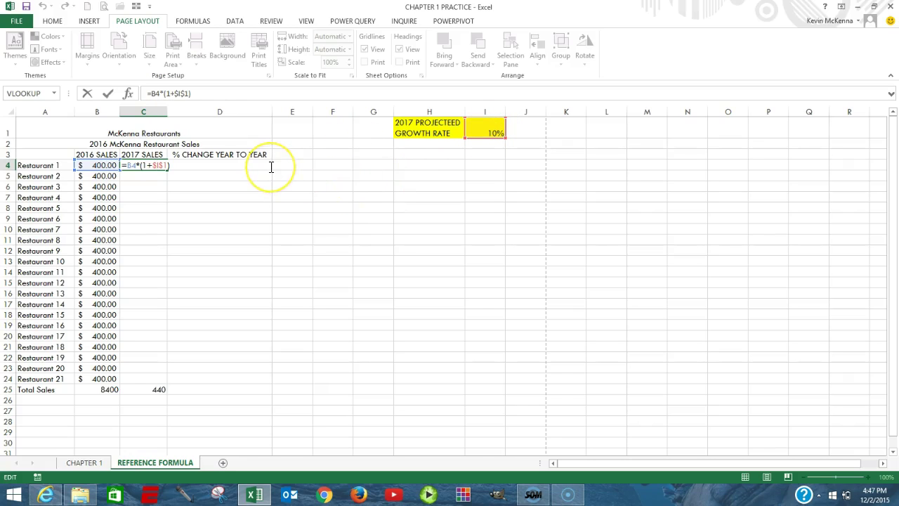
pyautogui.hotkey('ctrl', 'Return')
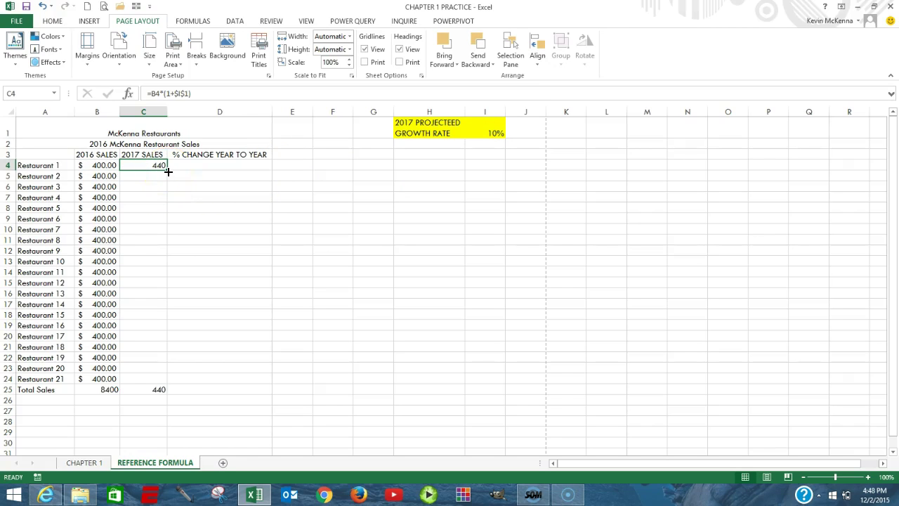
pyautogui.moveTo(167, 172); pyautogui.dragTo(167, 385)
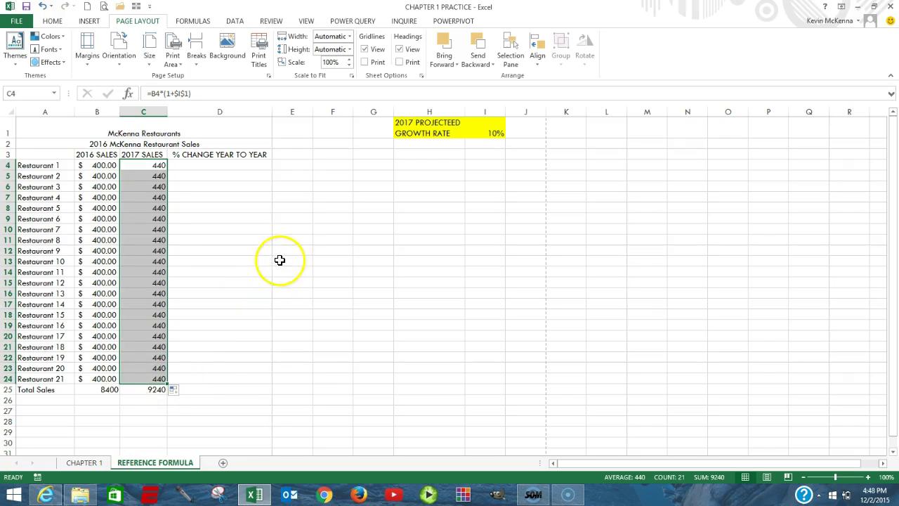
# Apply Accounting Number Format to the 2017 sales so they read $ 440.00.
pyautogui.click(57, 23)
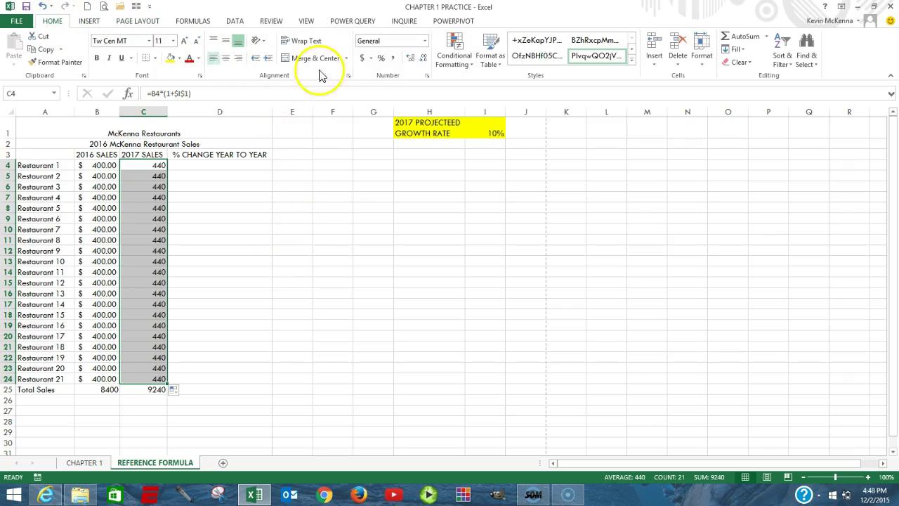
pyautogui.click(362, 59)
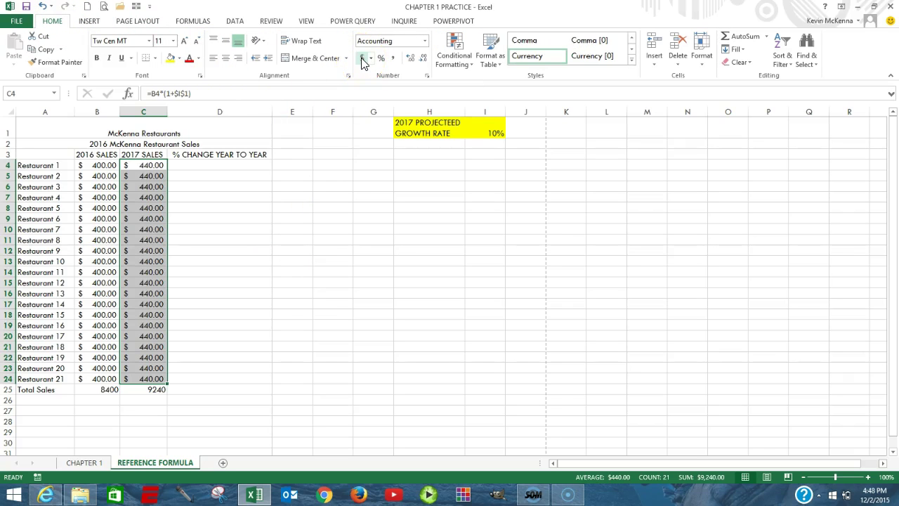
pyautogui.click(198, 165)
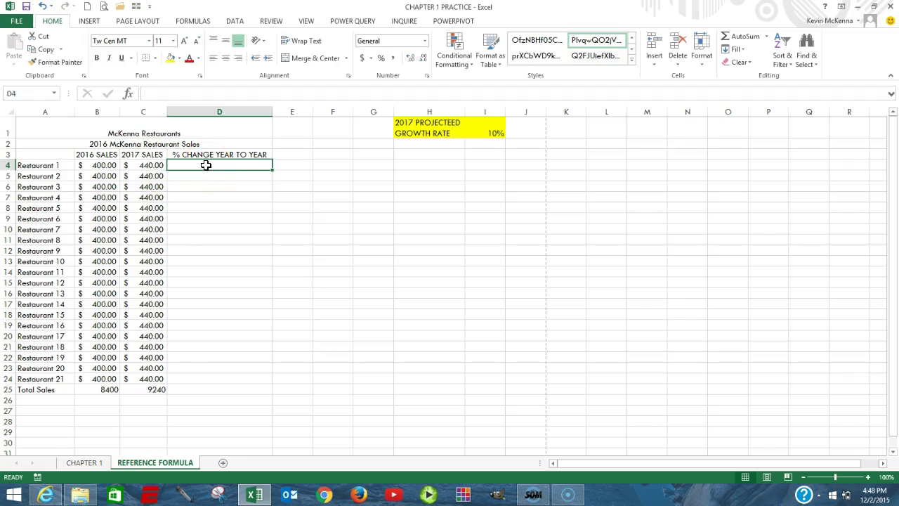
# Enter =(C4-B4)/B4 in D4 for Restaurant 1's year-to-year change.
pyautogui.write('=(')
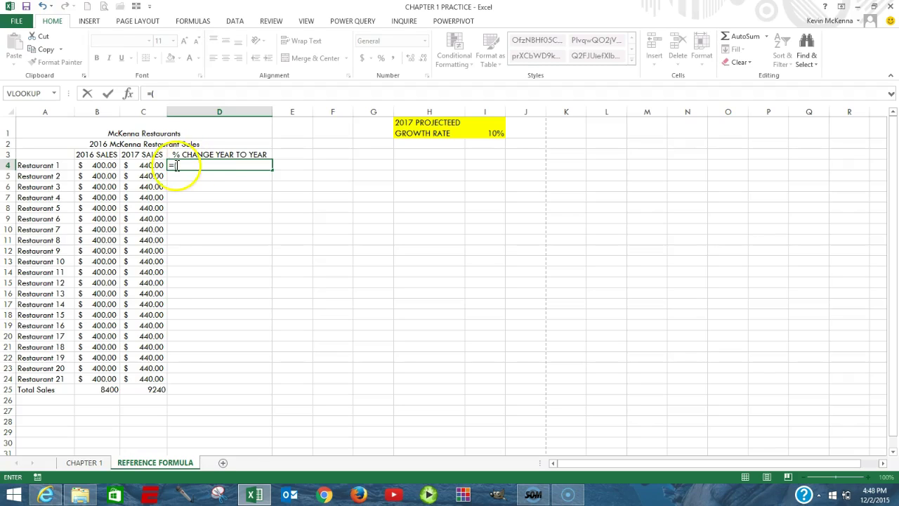
pyautogui.click(151, 165)
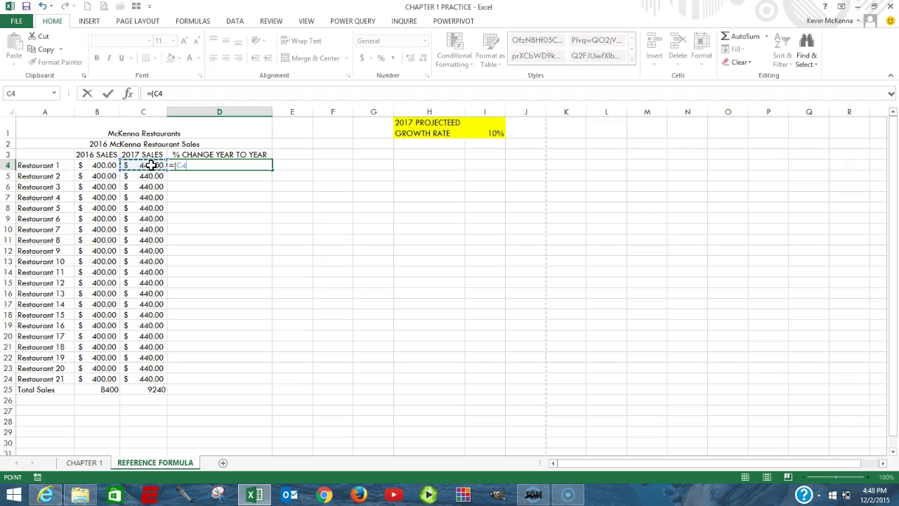
pyautogui.write('-')
pyautogui.click(104, 165)
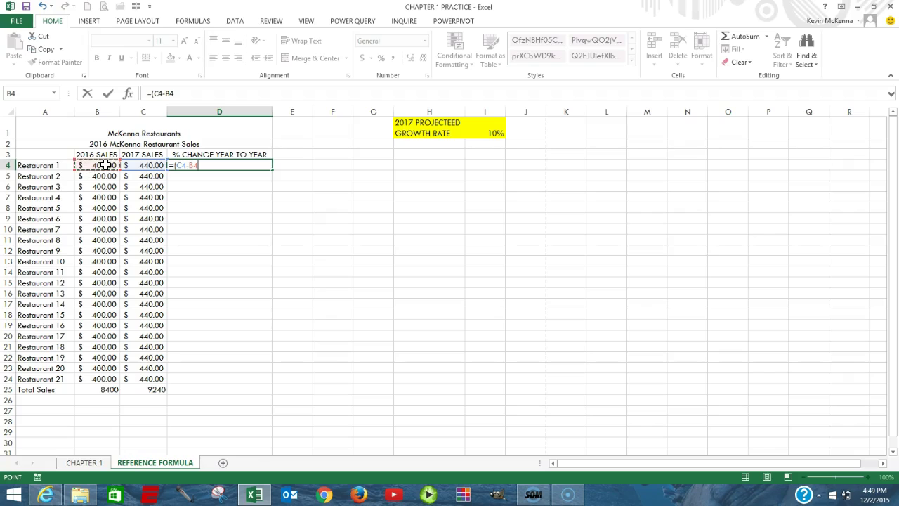
pyautogui.write(')/')
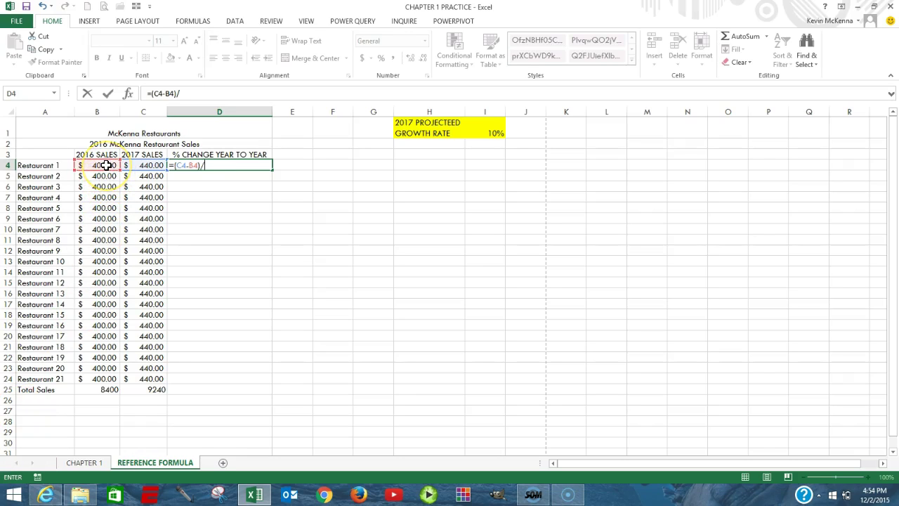
pyautogui.click(105, 165)
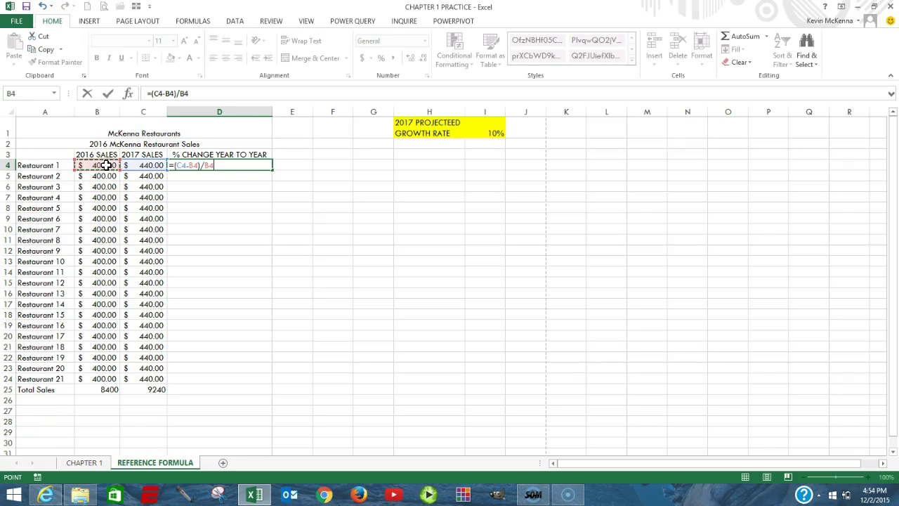
pyautogui.click(109, 94)
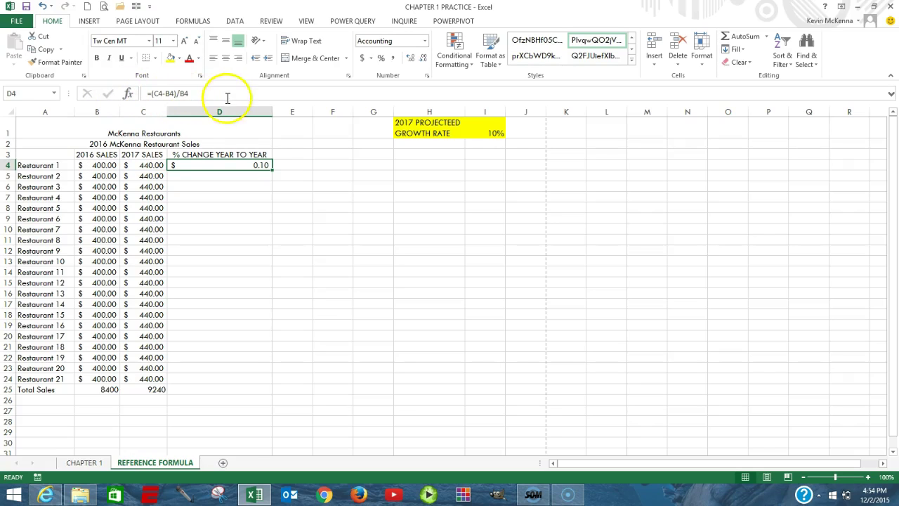
# Apply Percent Style to D4 and fill it down to D24, showing 10% for every restaurant.
pyautogui.click(380, 59)
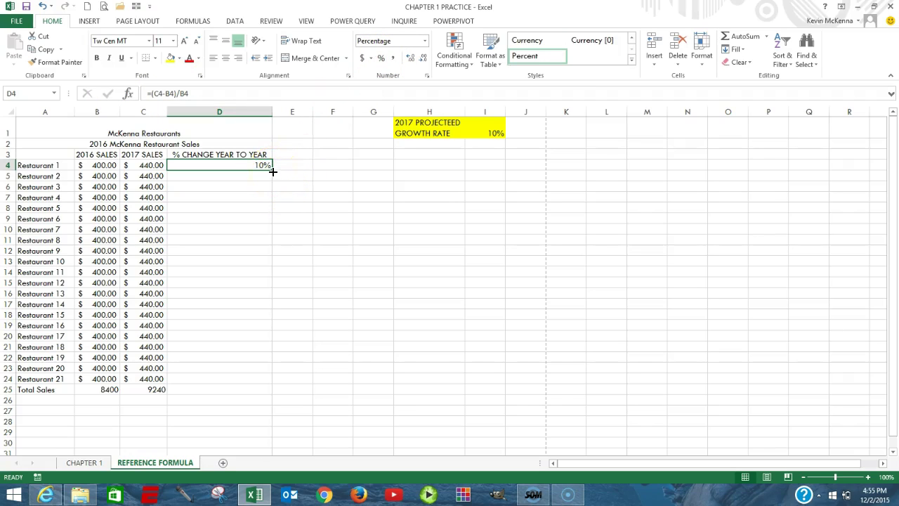
pyautogui.moveTo(273, 171); pyautogui.dragTo(236, 385)
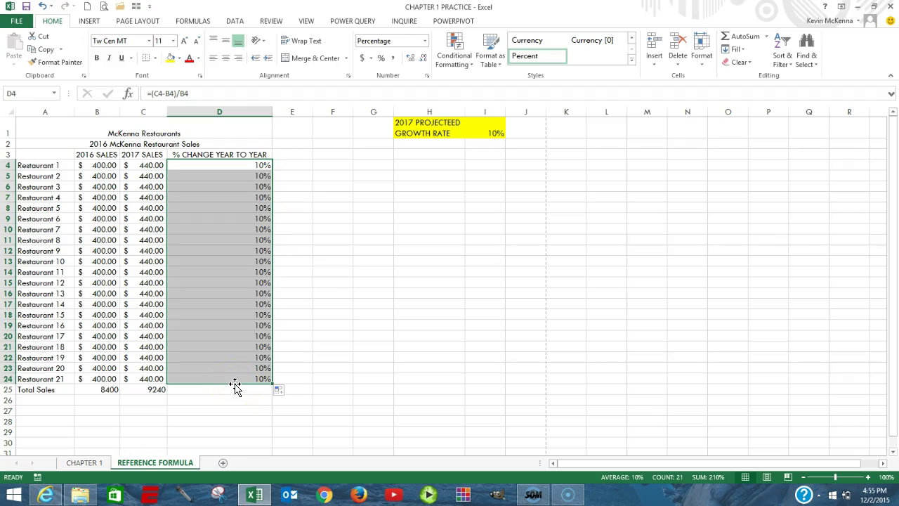